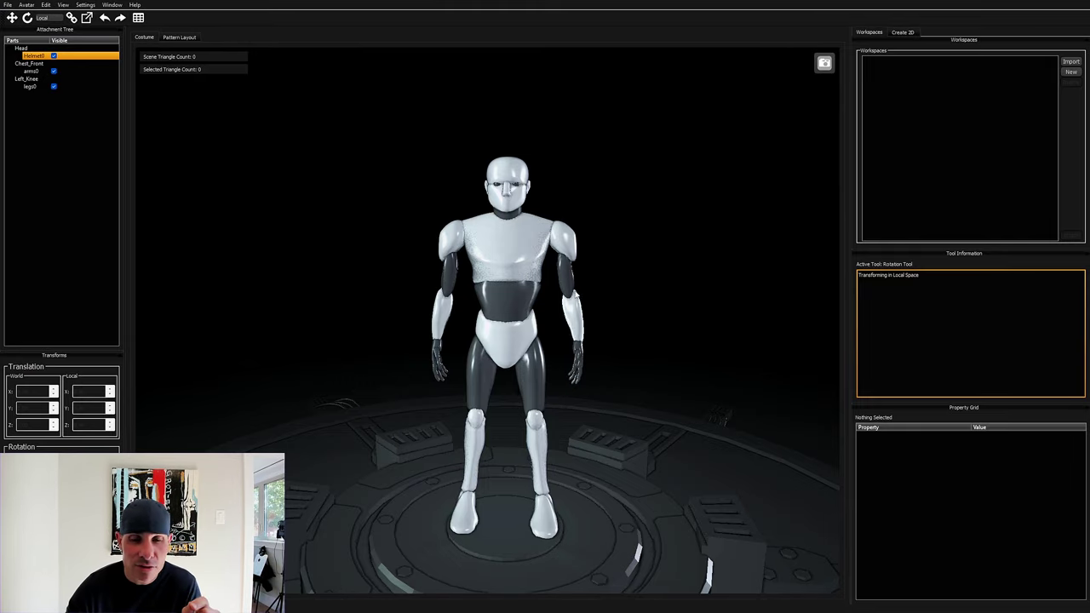
Orbit around the avatar to inspect it from the side
middle_drag(568, 317, 631, 340)
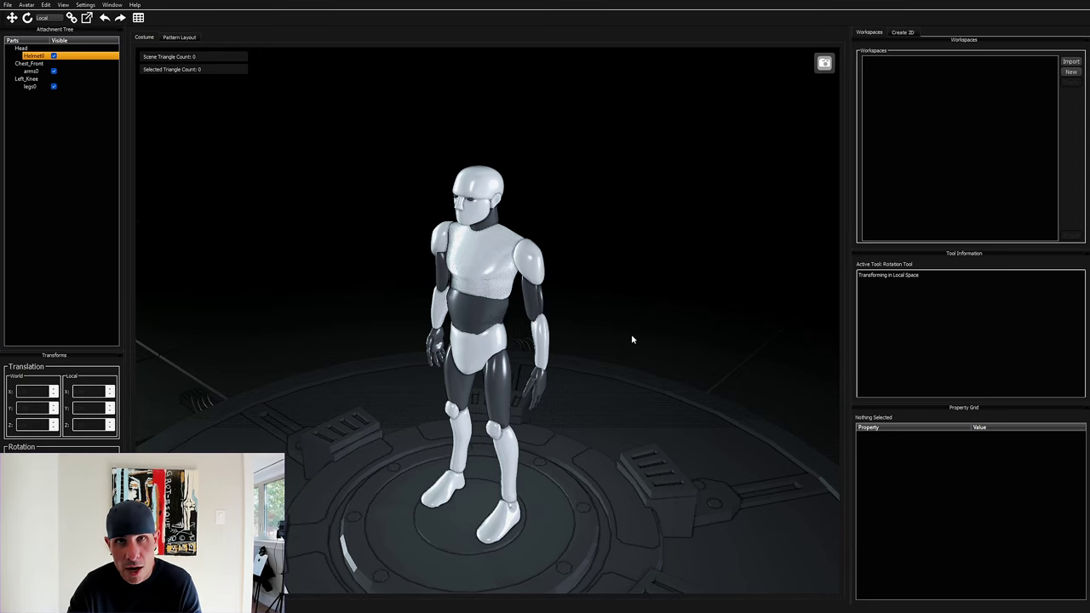
middle_drag(635, 374, 646, 417)
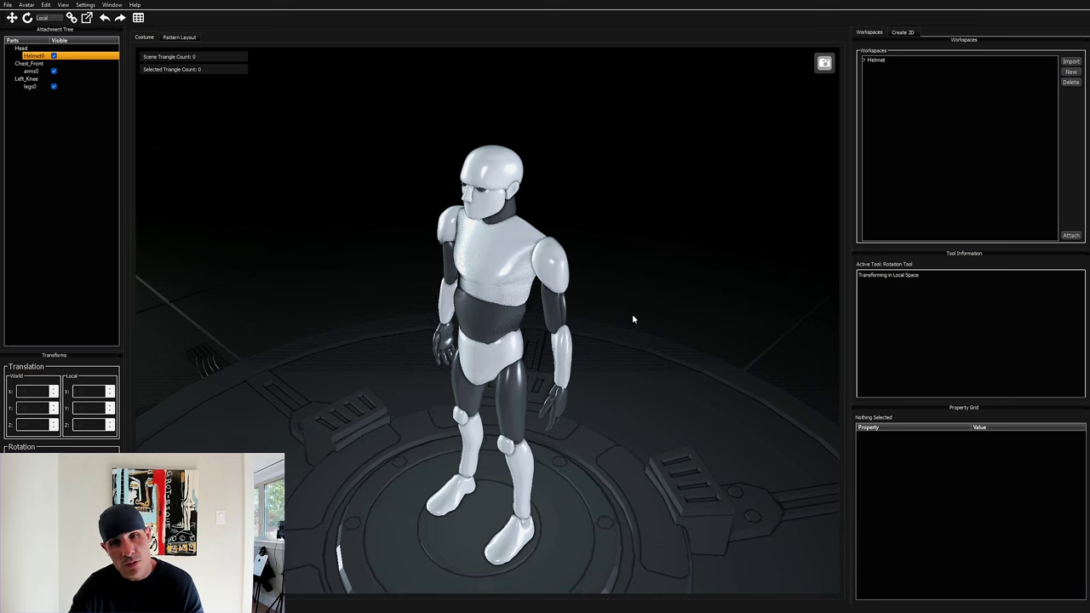
Expand the Helmet workspace and preview the chin piece and the next few parts
click(942, 61)
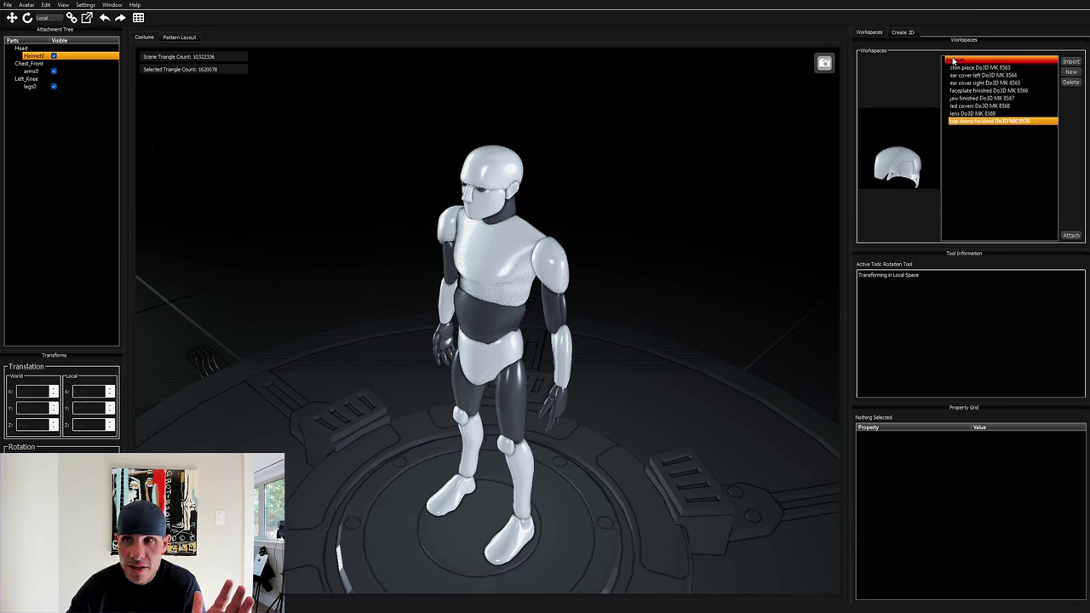
click(943, 61)
click(943, 61)
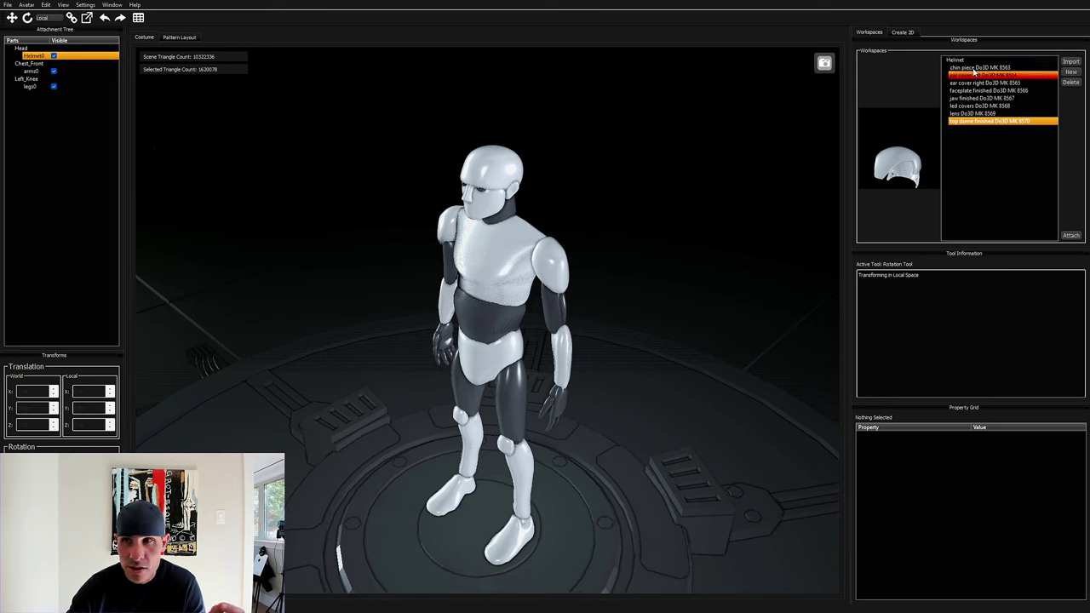
click(975, 68)
click(980, 82)
click(981, 90)
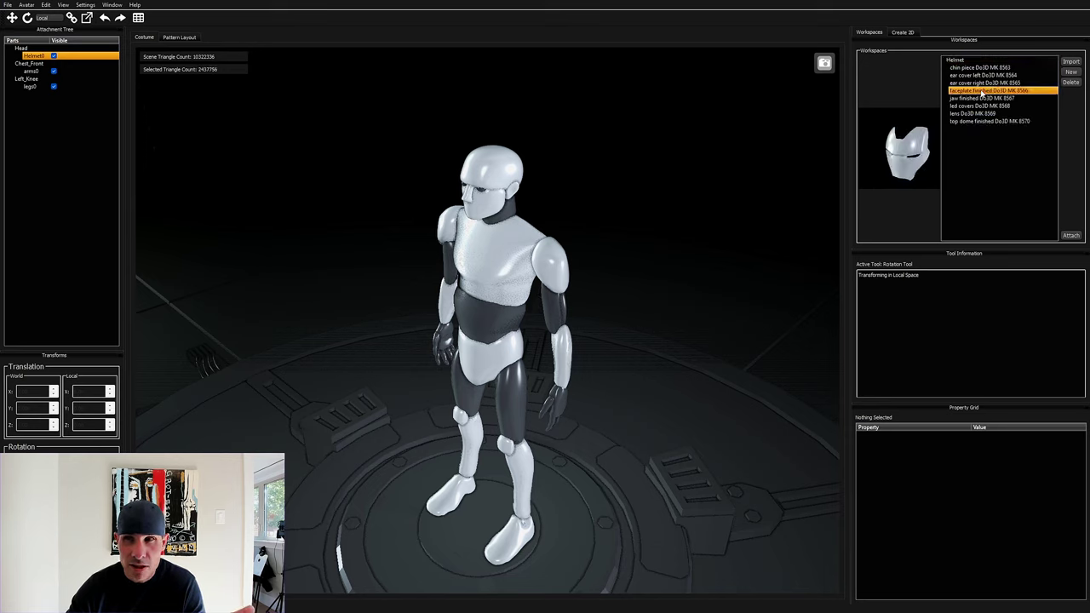
click(979, 98)
Preview the led covers and ear cover right parts, then select the complete Helmet
click(979, 105)
click(979, 121)
click(977, 113)
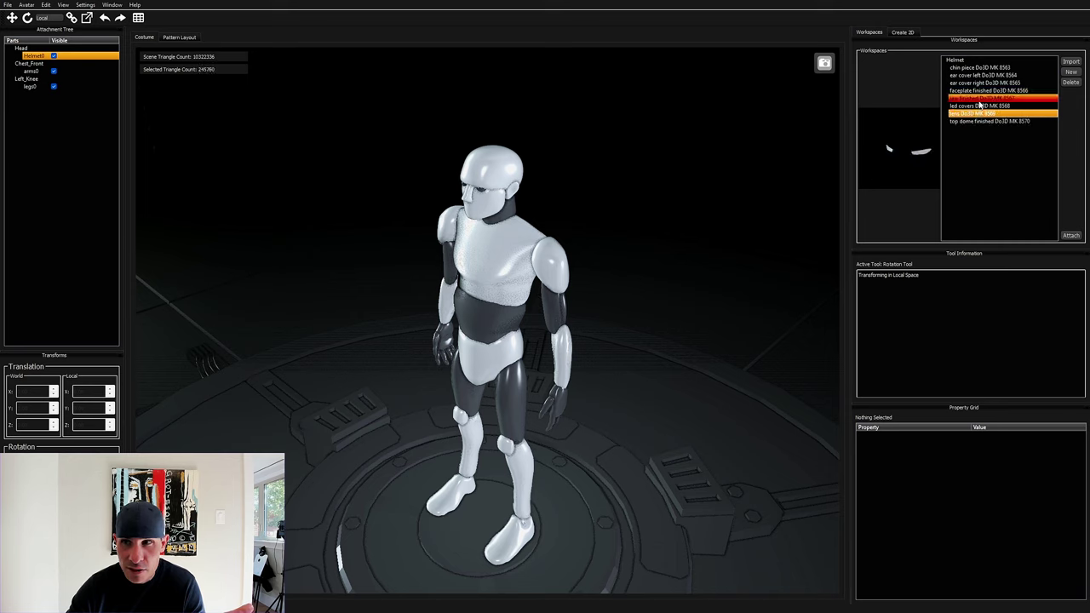
click(980, 98)
click(981, 82)
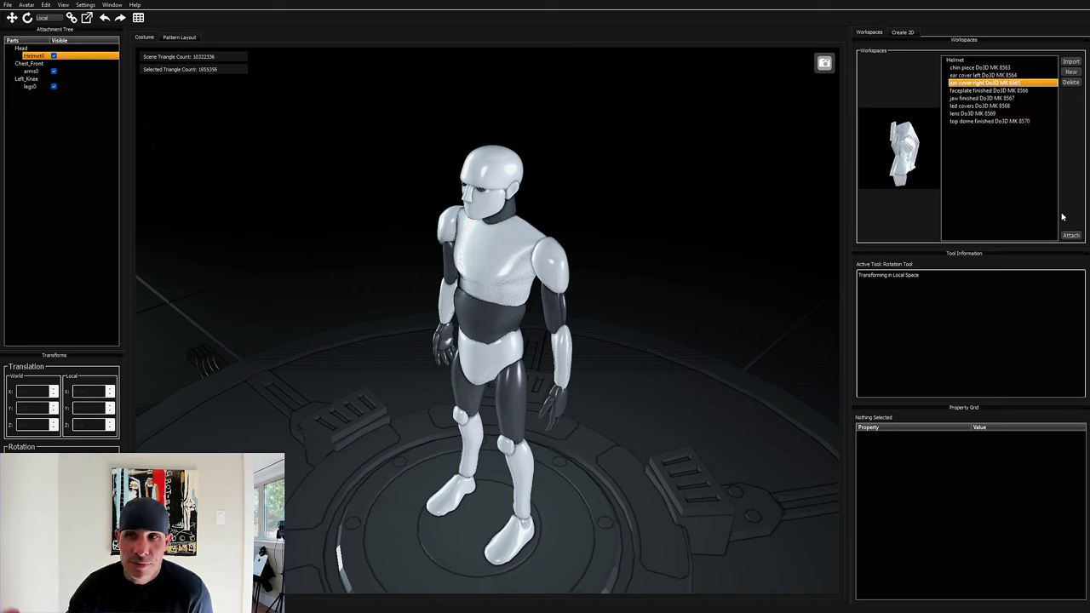
click(957, 60)
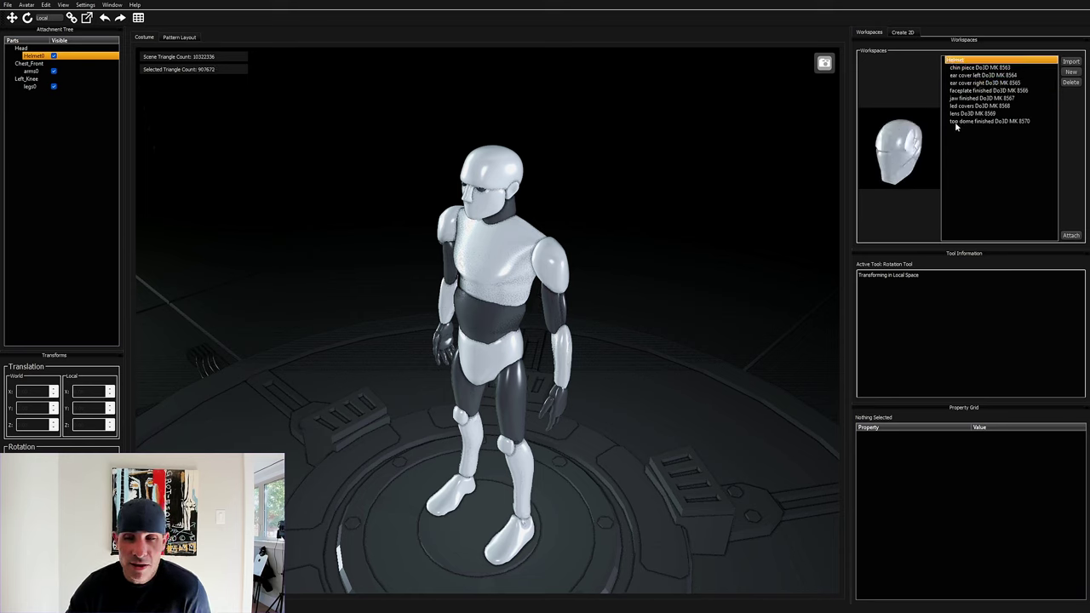
Attach the complete helmet to the avatar's Head attachment point as Helmet1
click(1070, 236)
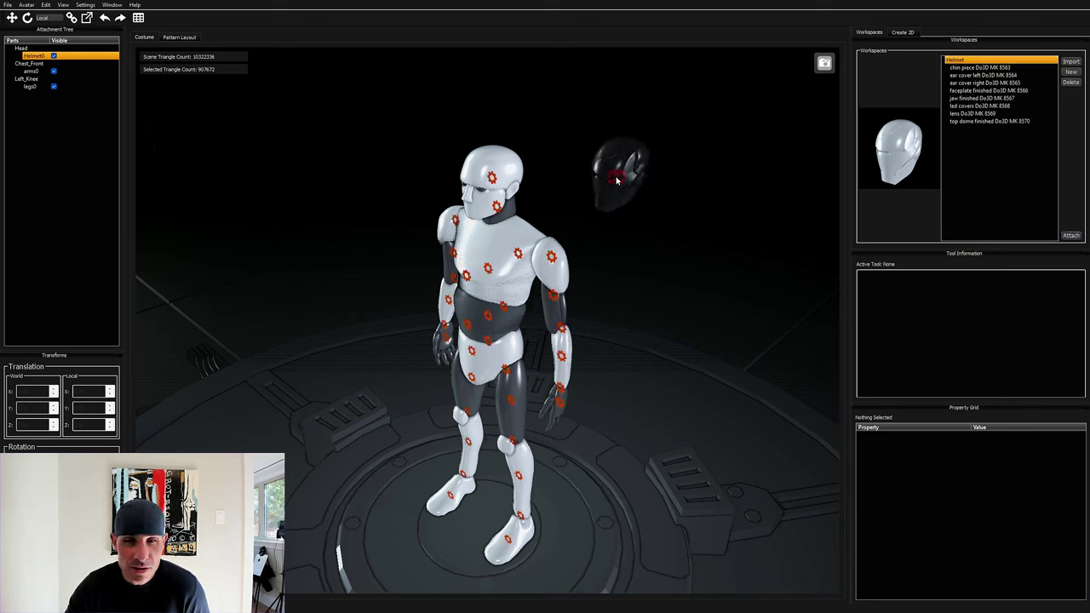
key(6)
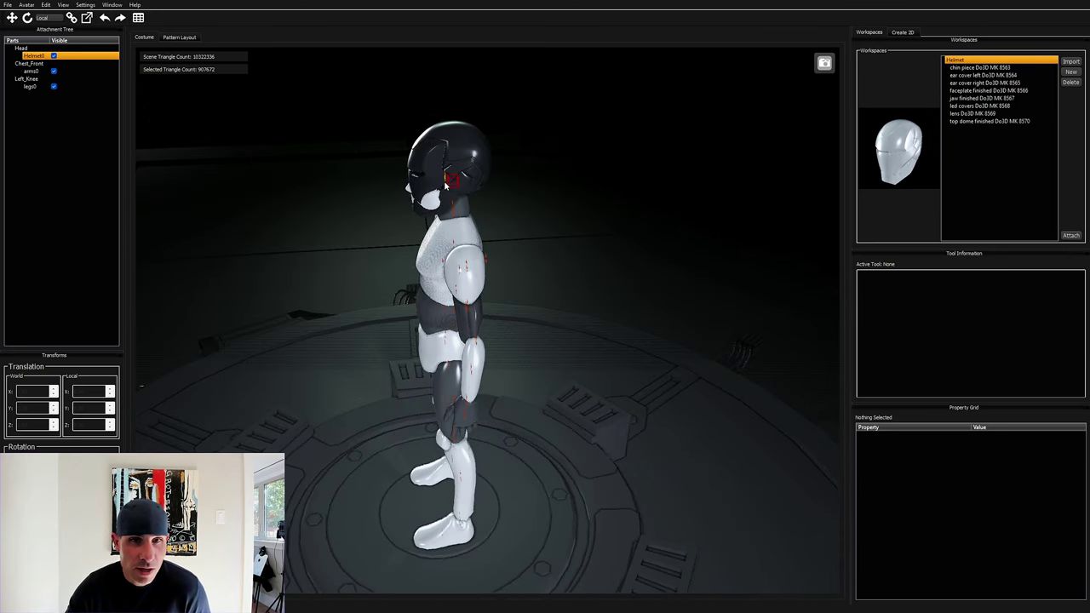
right_drag(491, 209, 751, 590)
click(533, 155)
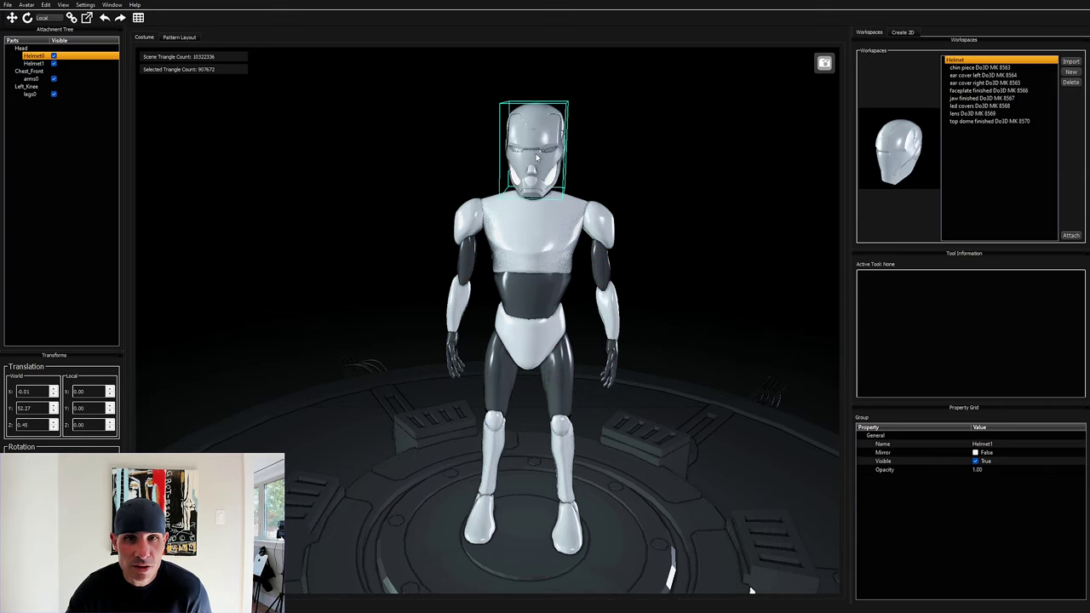
right_drag(703, 227, 652, 209)
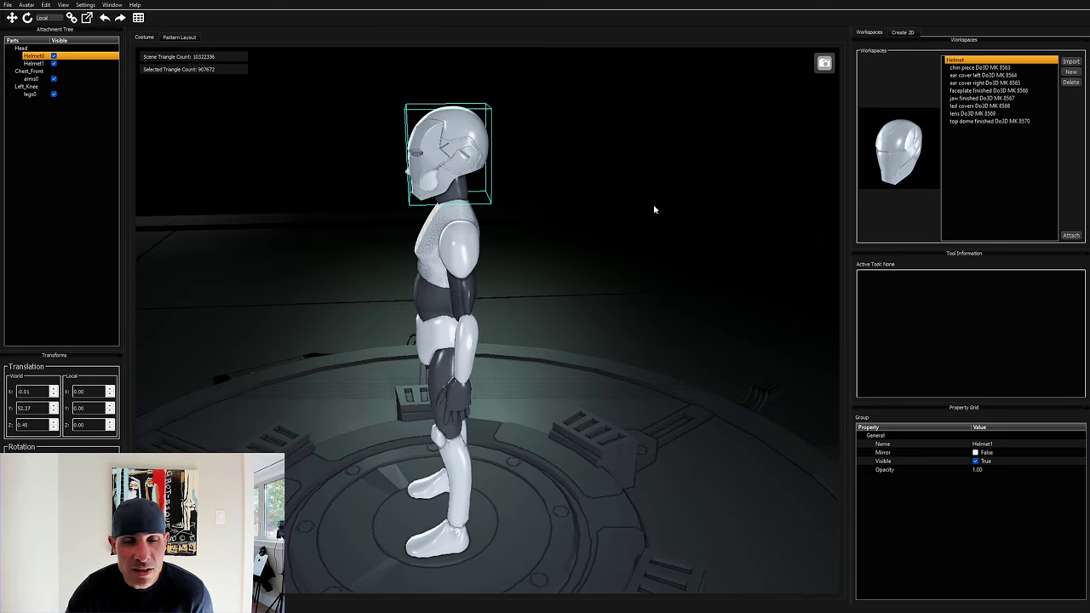
Select a helmet piece for moving, then cancel the active transform
click(453, 148)
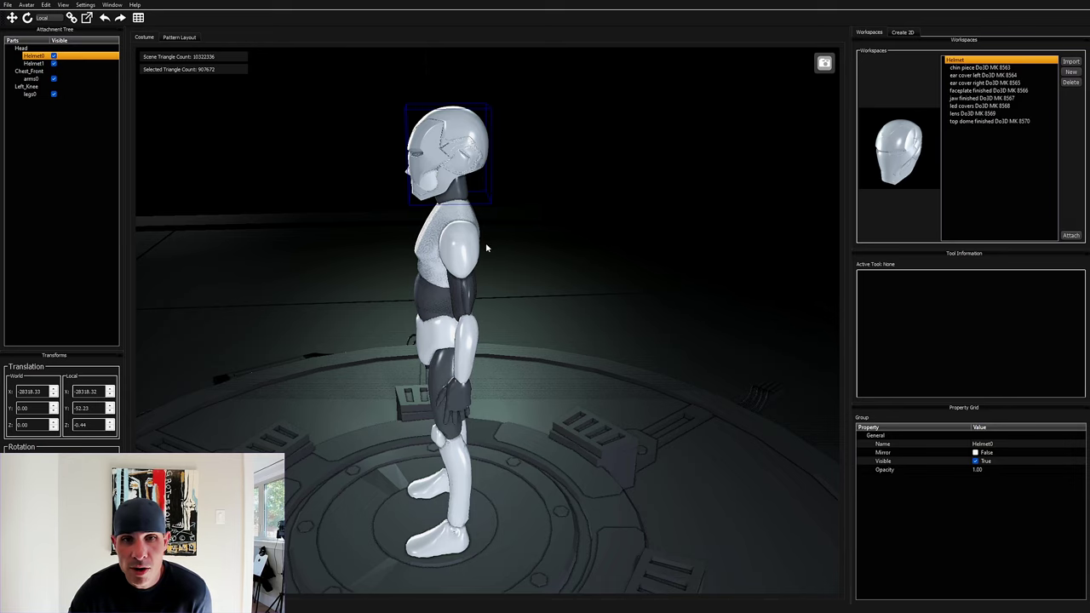
key(w)
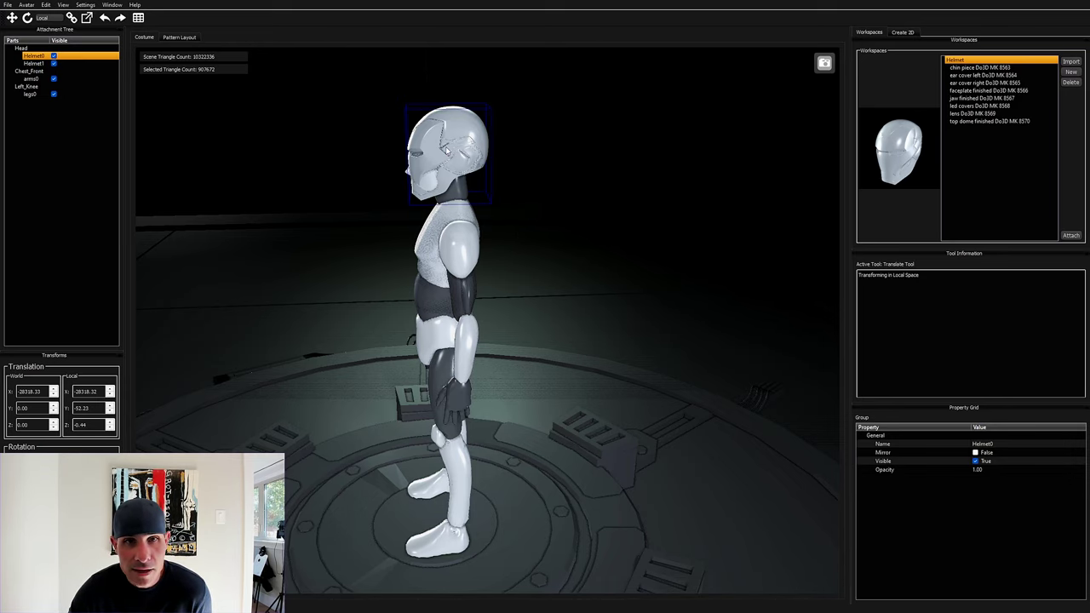
key(Escape)
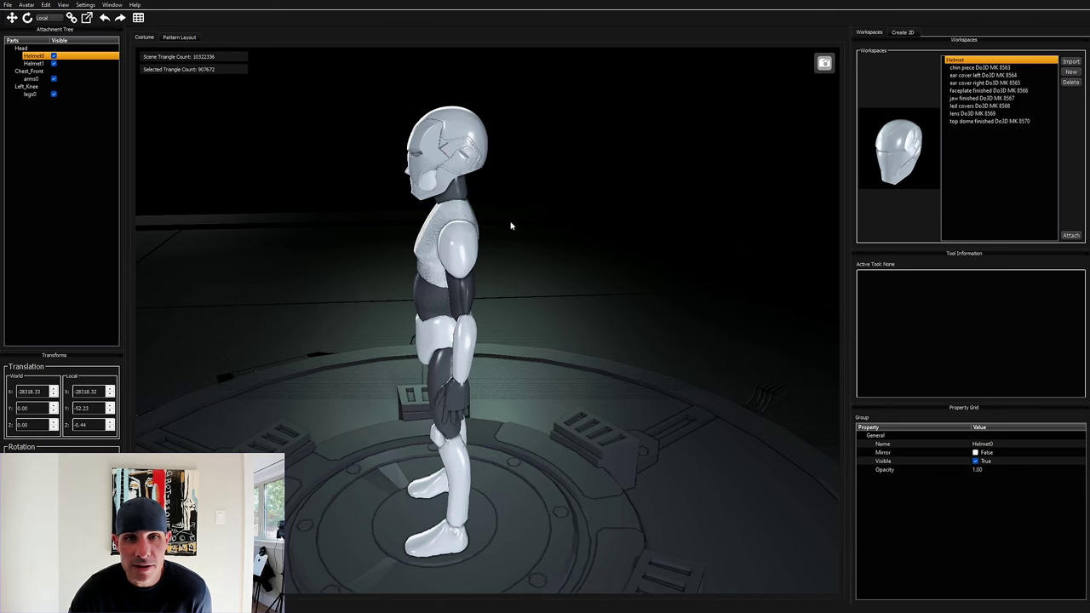
Move the helmet forward over the face and lower it to world Y 51.20
right_drag(519, 216, 405, 188)
key(w)
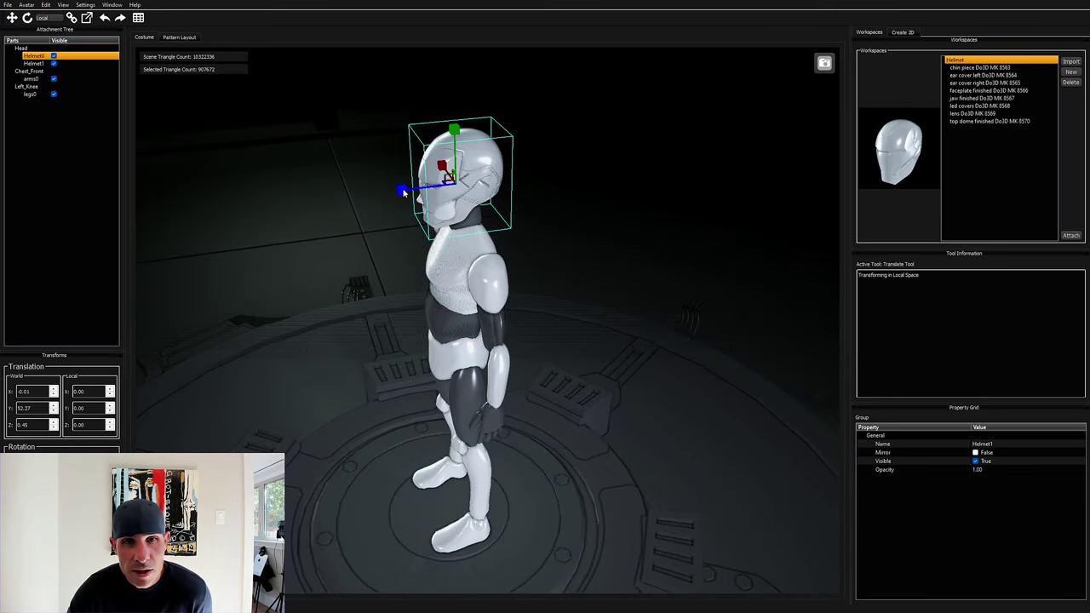
drag(405, 188, 390, 197)
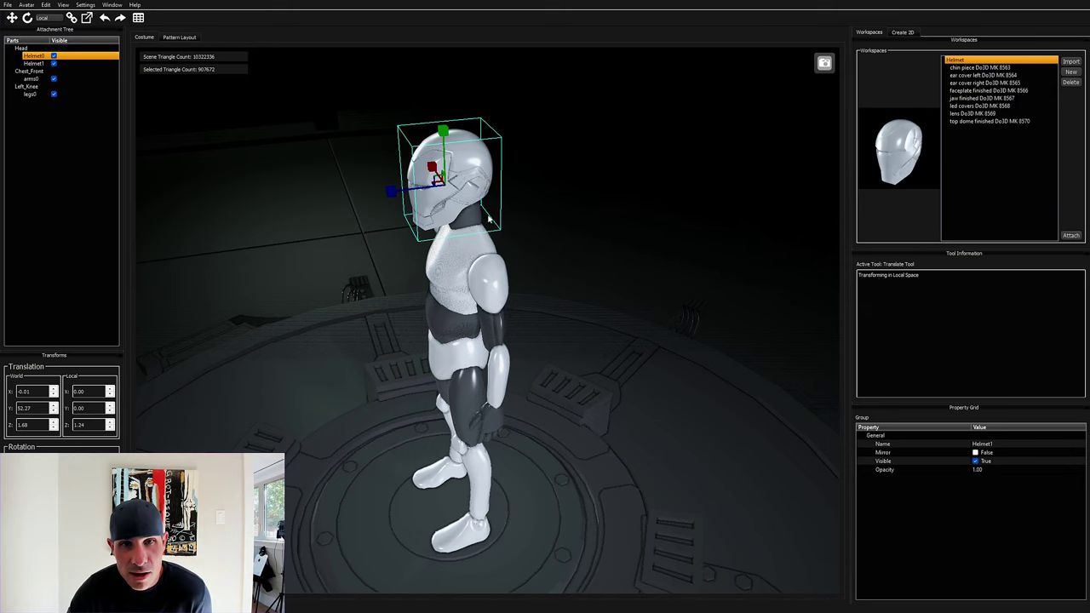
right_drag(490, 220, 441, 227)
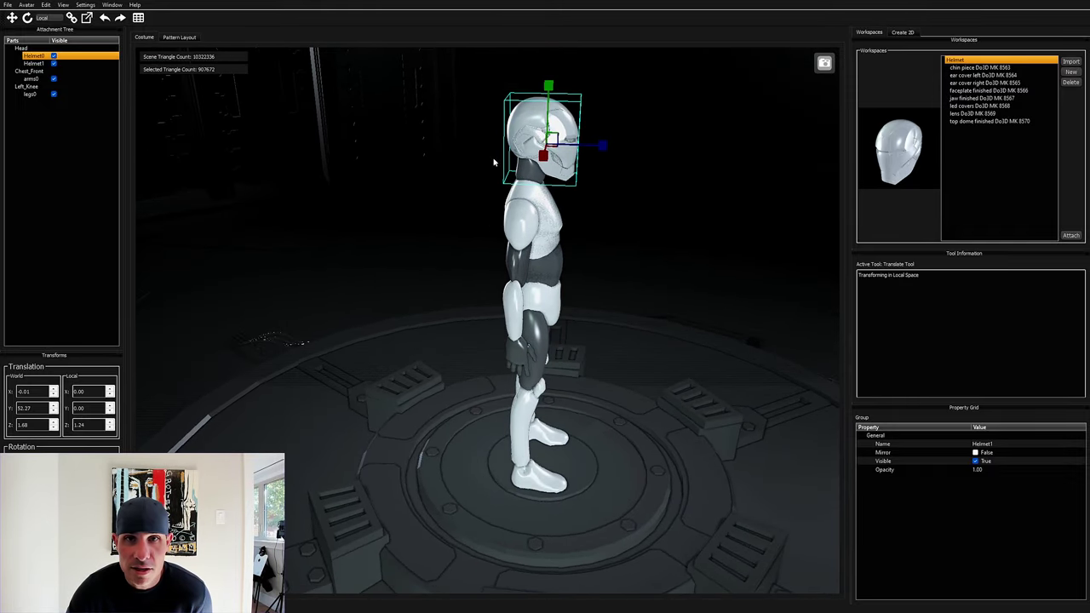
drag(549, 85, 541, 100)
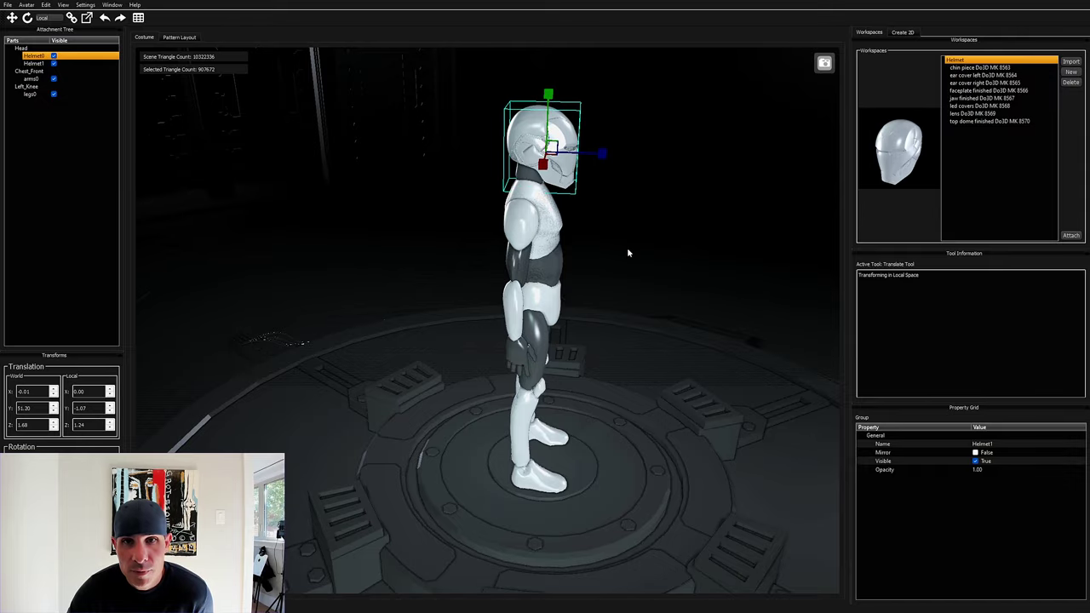
right_drag(627, 250, 583, 238)
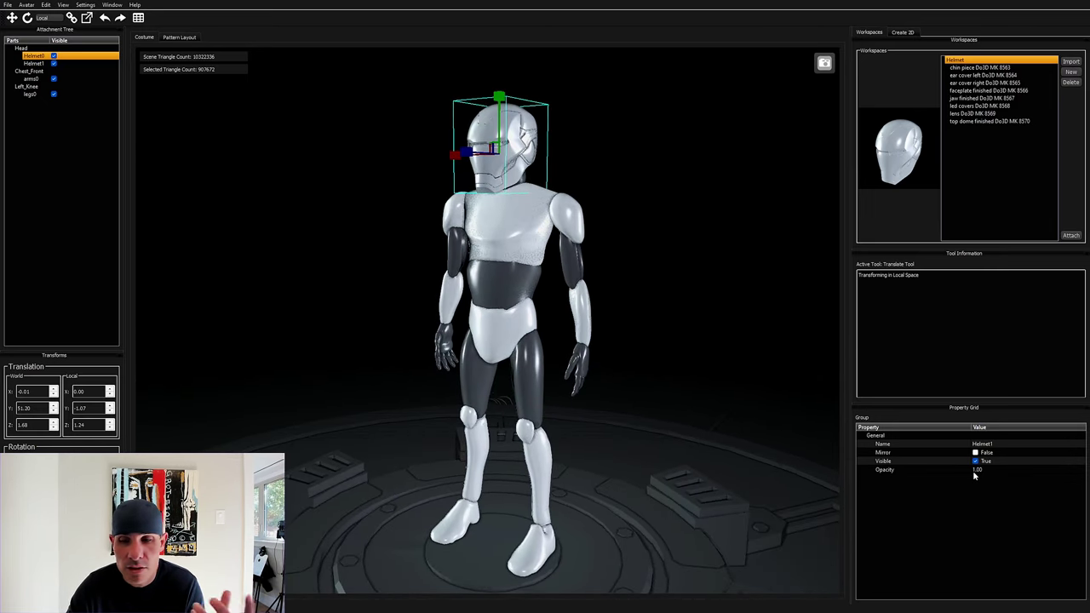
Set Helmet1's Opacity to 0.5 in the Property Grid
click(978, 473)
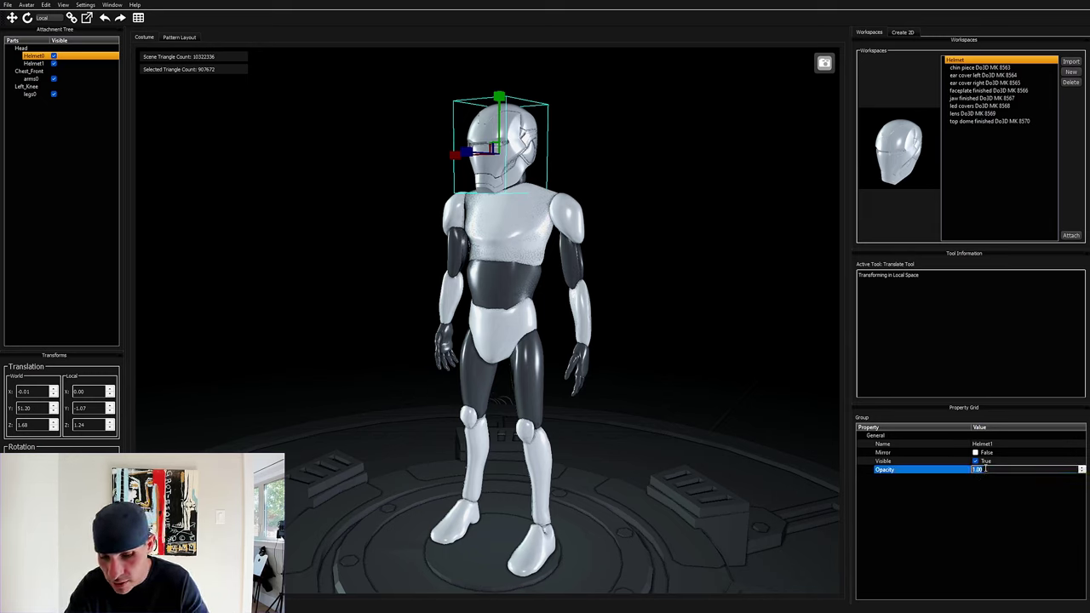
text(0.5)
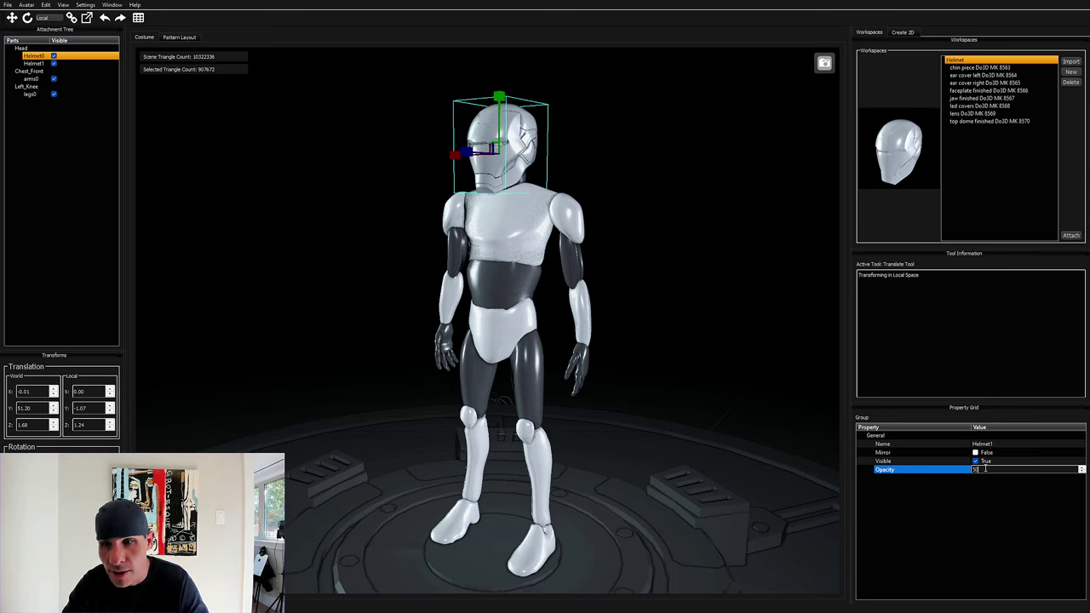
key(Return)
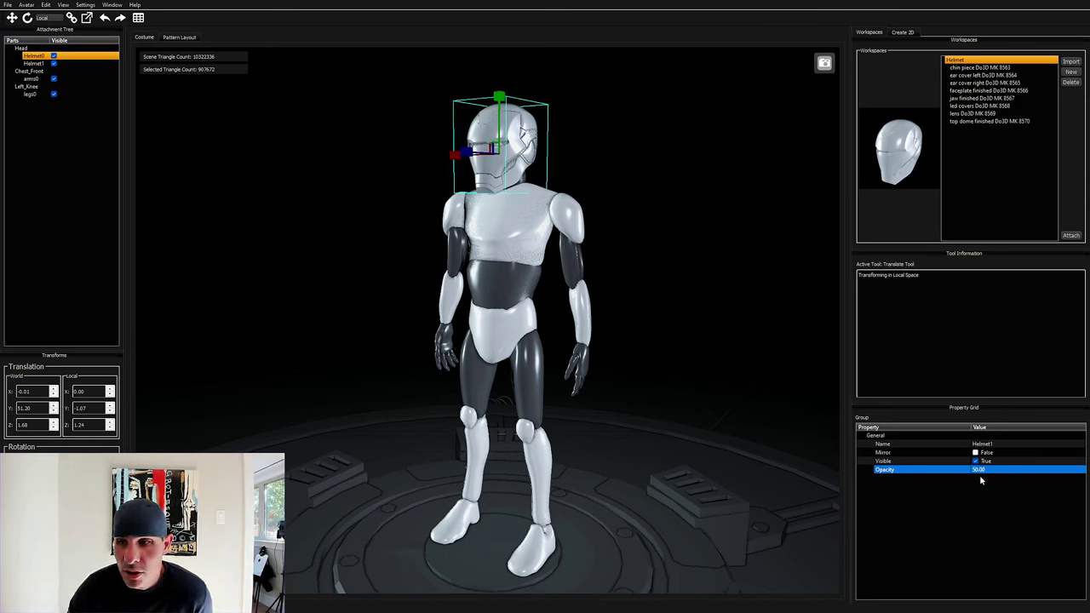
click(984, 470)
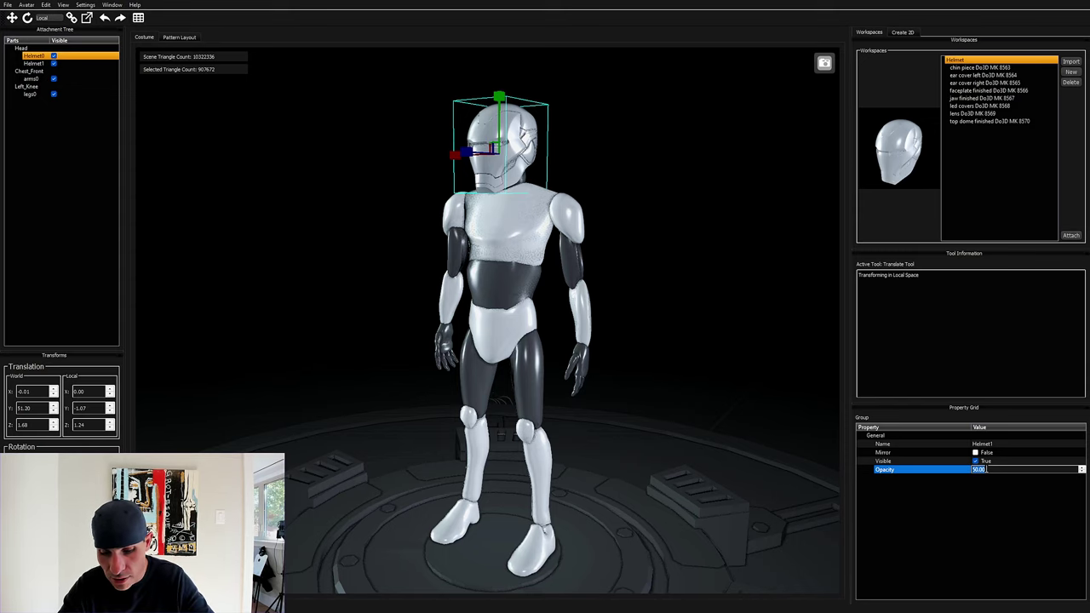
text(0.5)
key(Return)
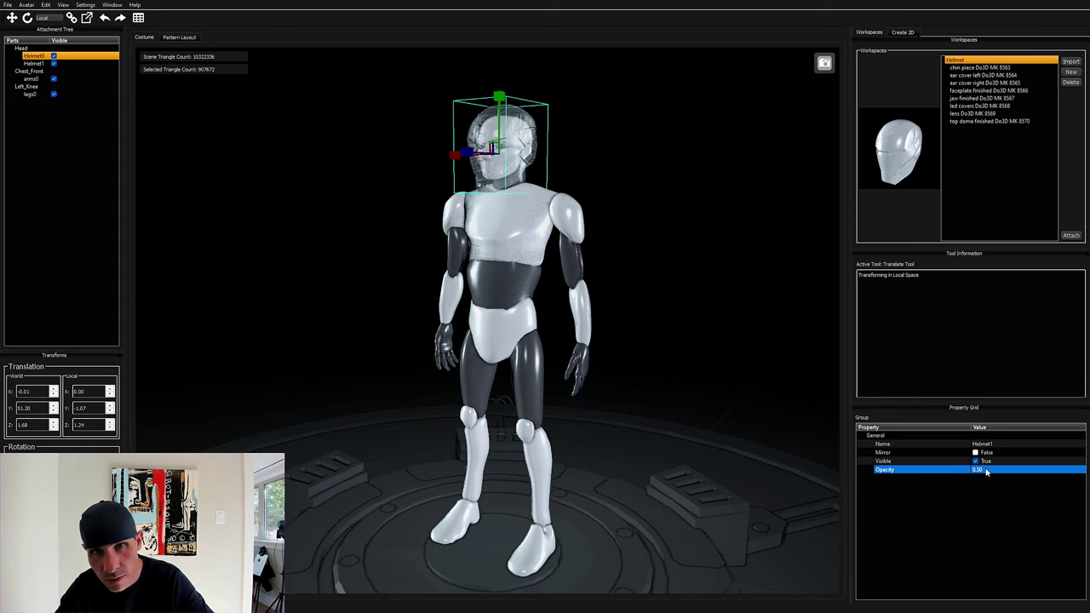
Orbit and zoom the viewport to a side view of the avatar
middle_drag(623, 289, 673, 263)
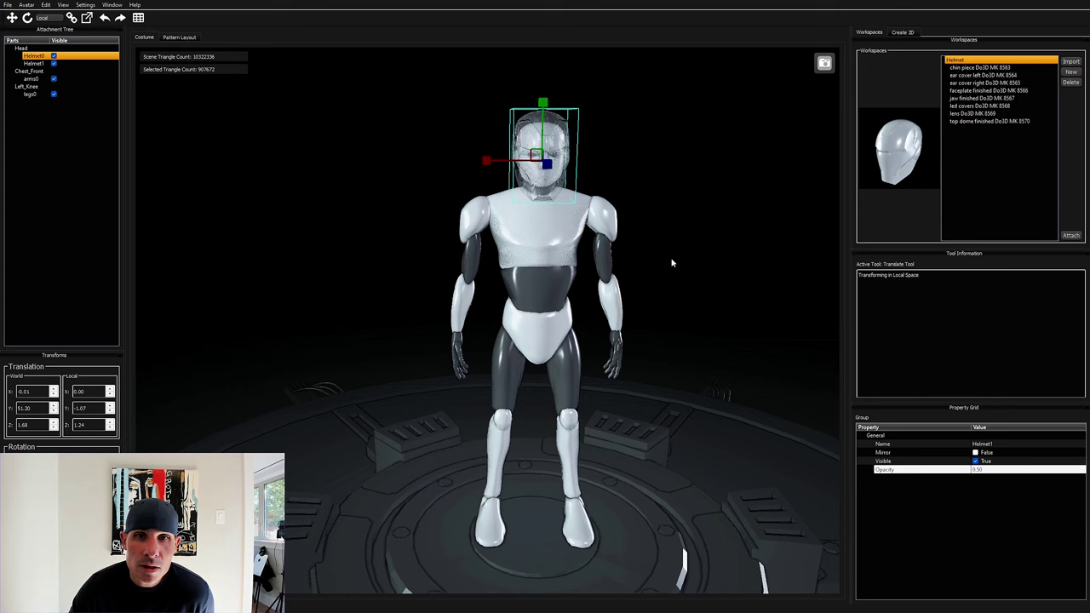
scroll(677, 266, up, 3)
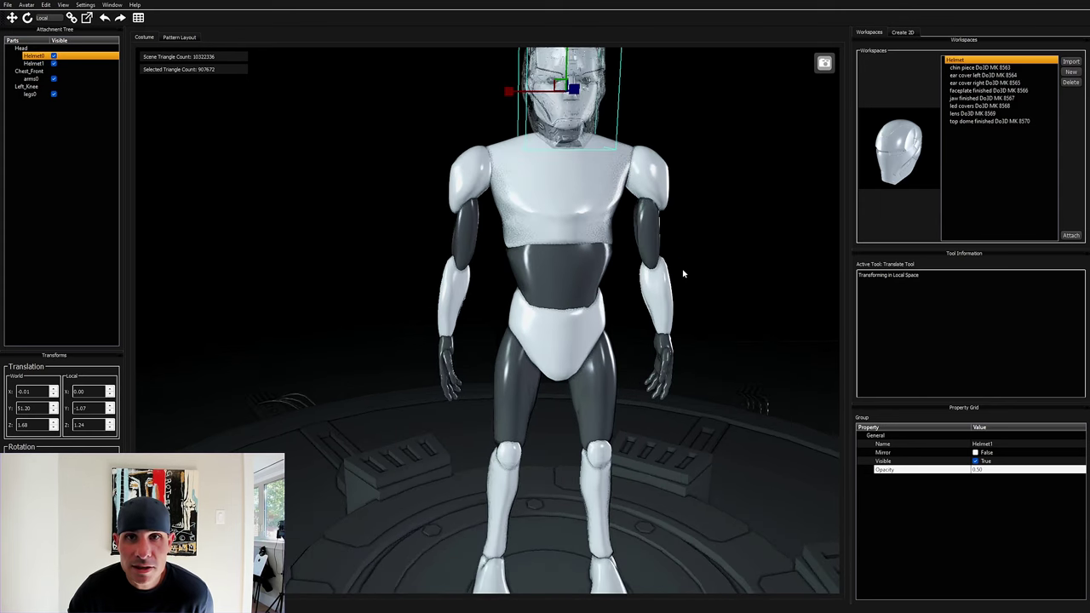
click(660, 191)
scroll(664, 197, down, 2)
middle_drag(663, 197, 746, 309)
scroll(752, 315, up, 2)
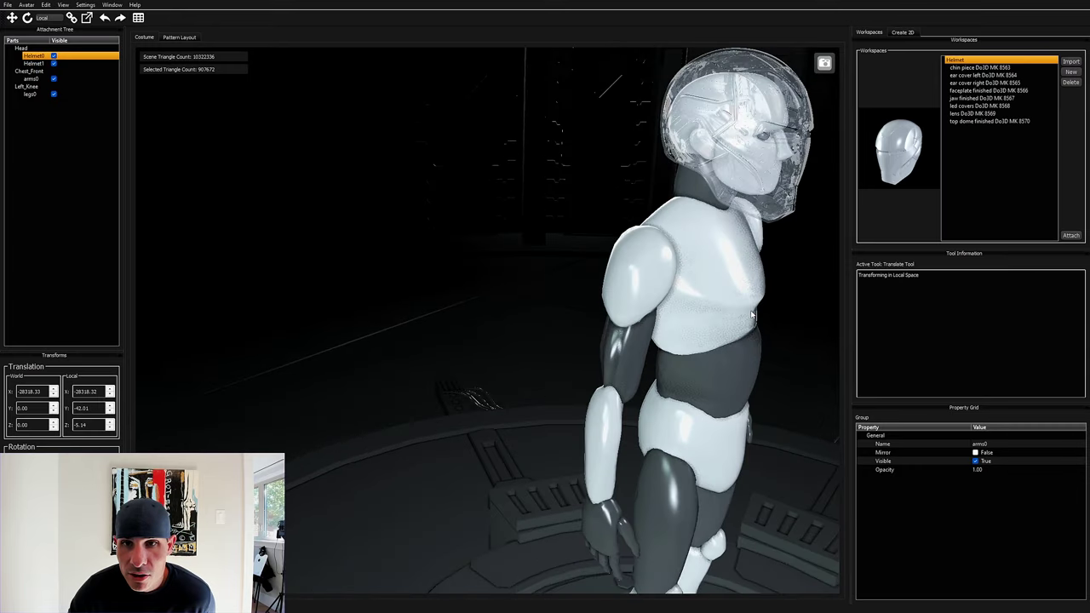
mouse_move(801, 275)
middle_down()
mouse_move(789, 284)
mouse_move(811, 269)
middle_up()
Focus the helmet and drag it to world Y 50.61, Z 1.49 around the face
click(730, 86)
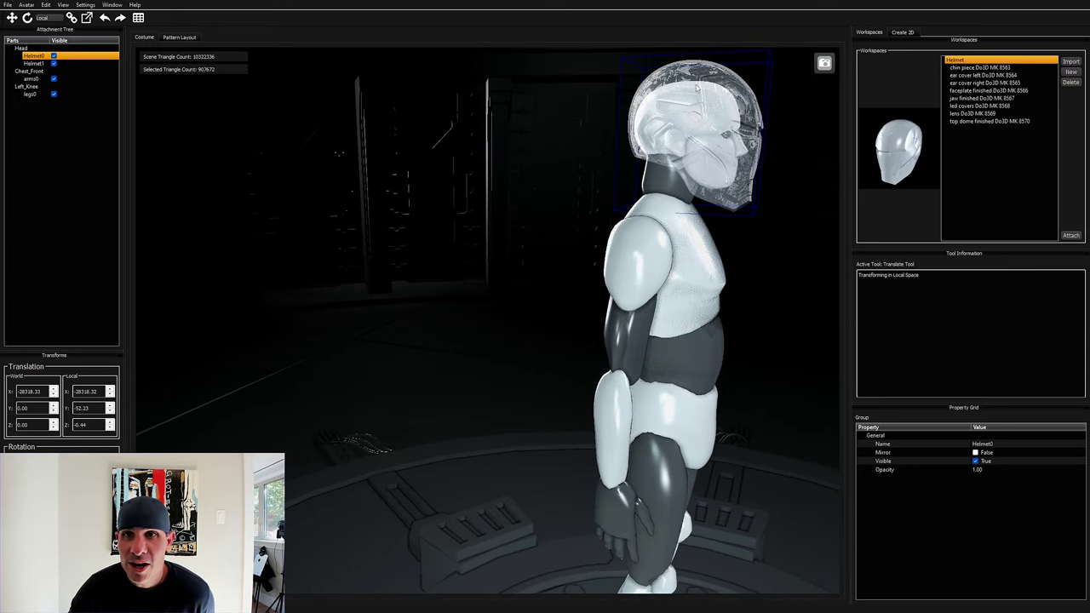
double_click(691, 92)
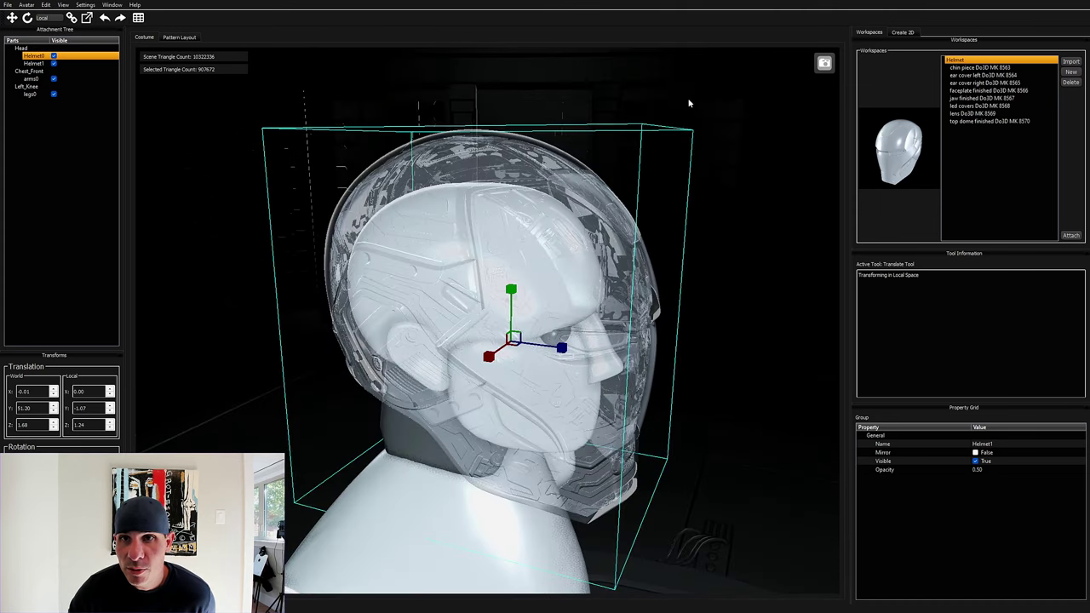
drag(511, 286, 503, 311)
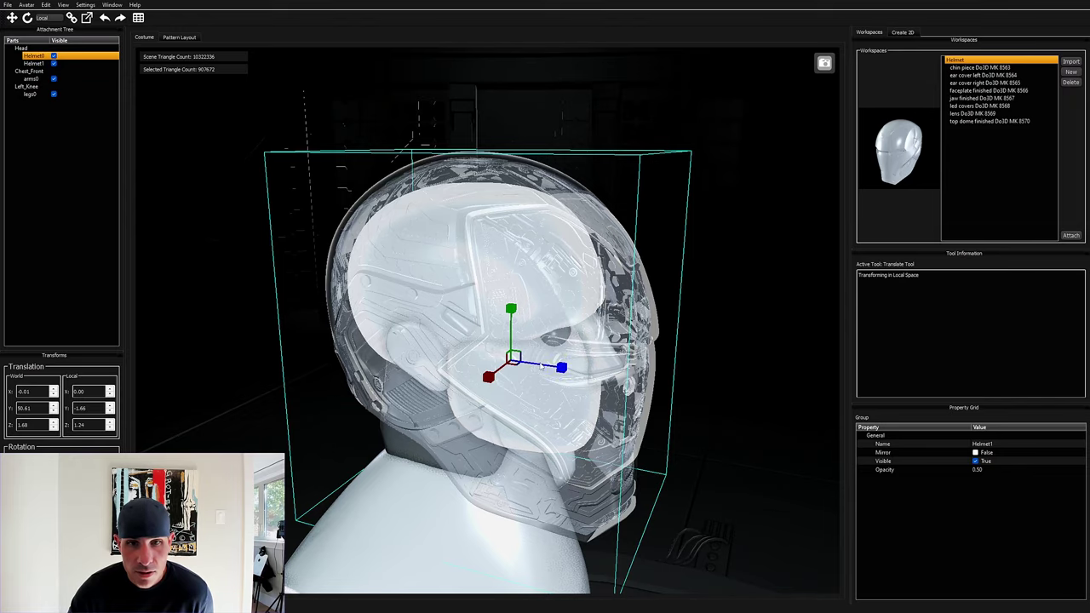
drag(562, 368, 555, 368)
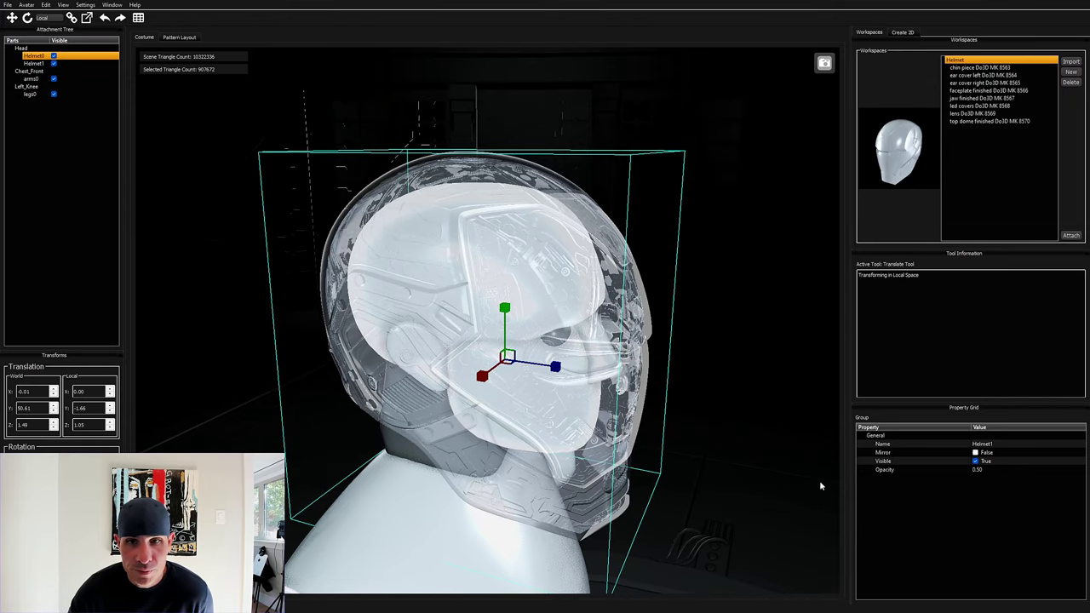
click(768, 485)
right_drag(769, 486, 742, 450)
Select Helmet1 by clicking the helmet in the viewport
click(562, 339)
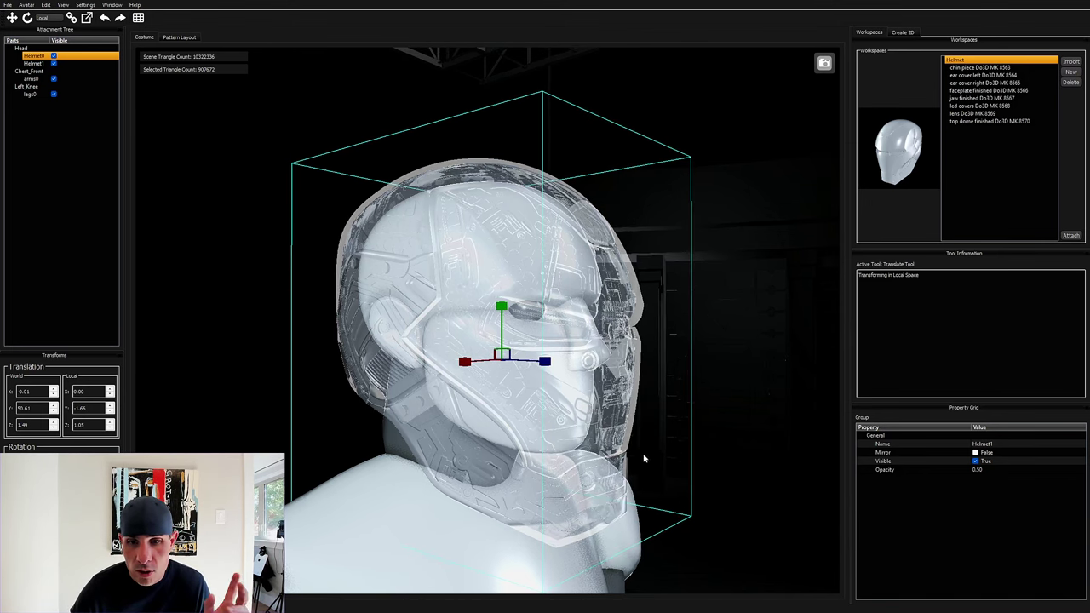
Scale Helmet1 uniformly to 93.5%, then return to the Translate tool
key(r)
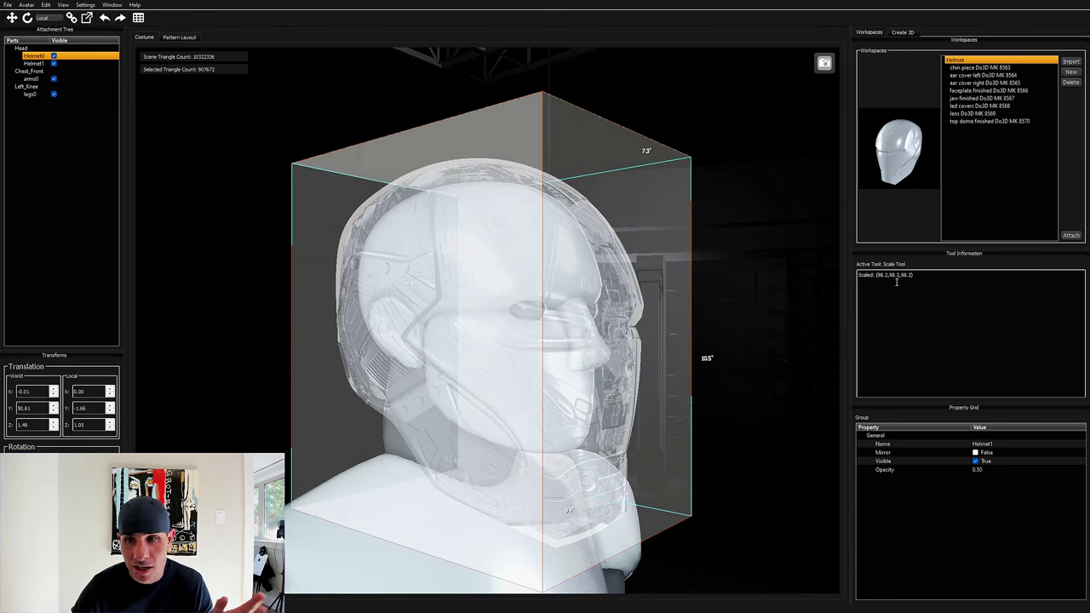
right_drag(719, 442, 662, 439)
drag(628, 472, 516, 482)
middle_drag(692, 534, 689, 503)
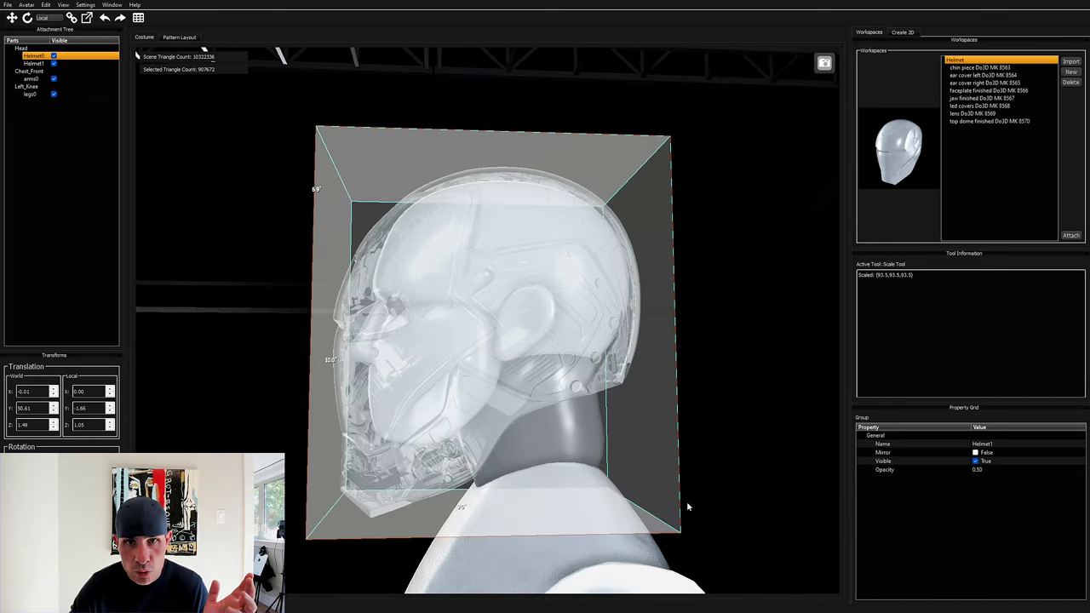
key(ctrl+z)
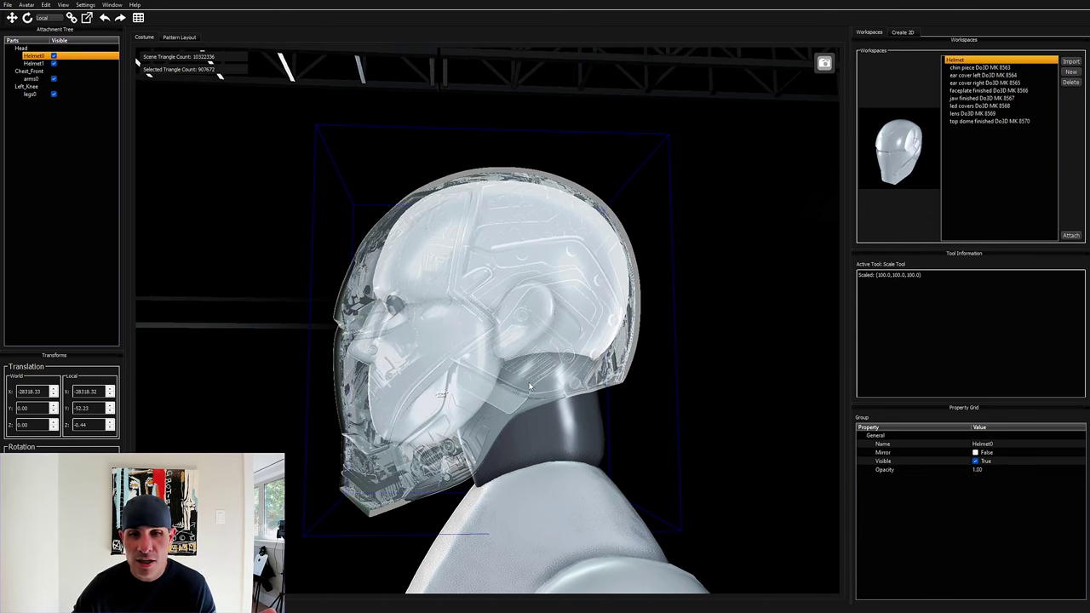
key(w)
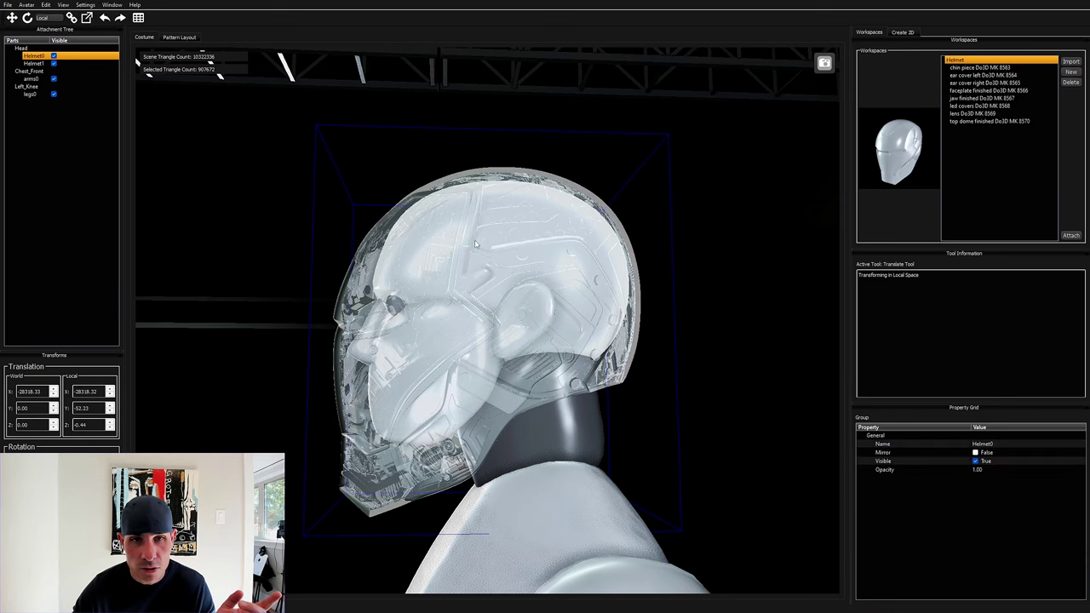
middle_drag(464, 365, 391, 220)
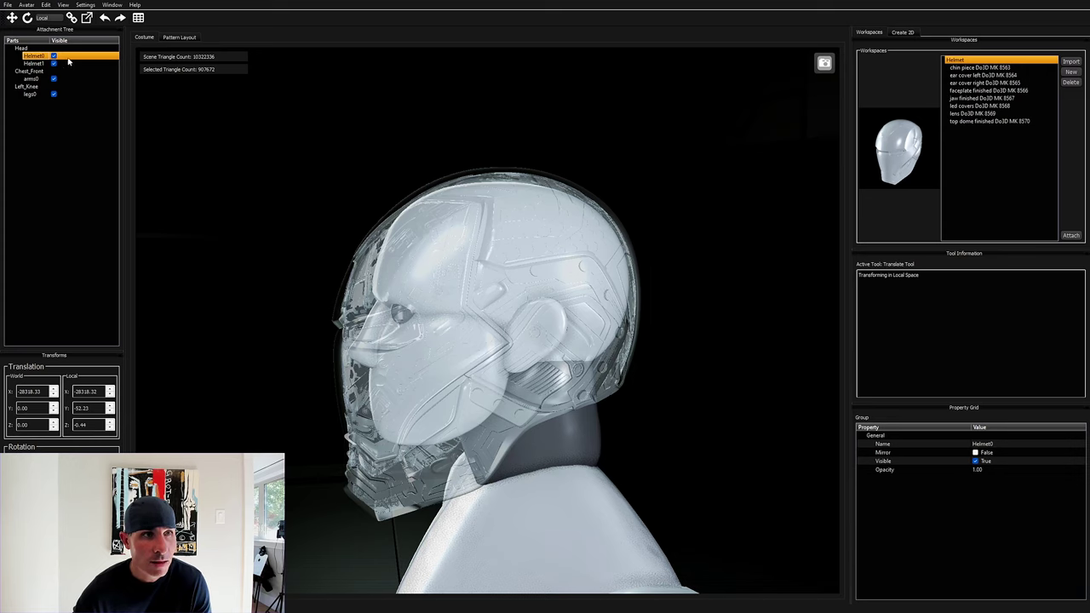
Select Helmet1 in the Attachment Tree and uncheck Helmet0's Visible box
click(507, 248)
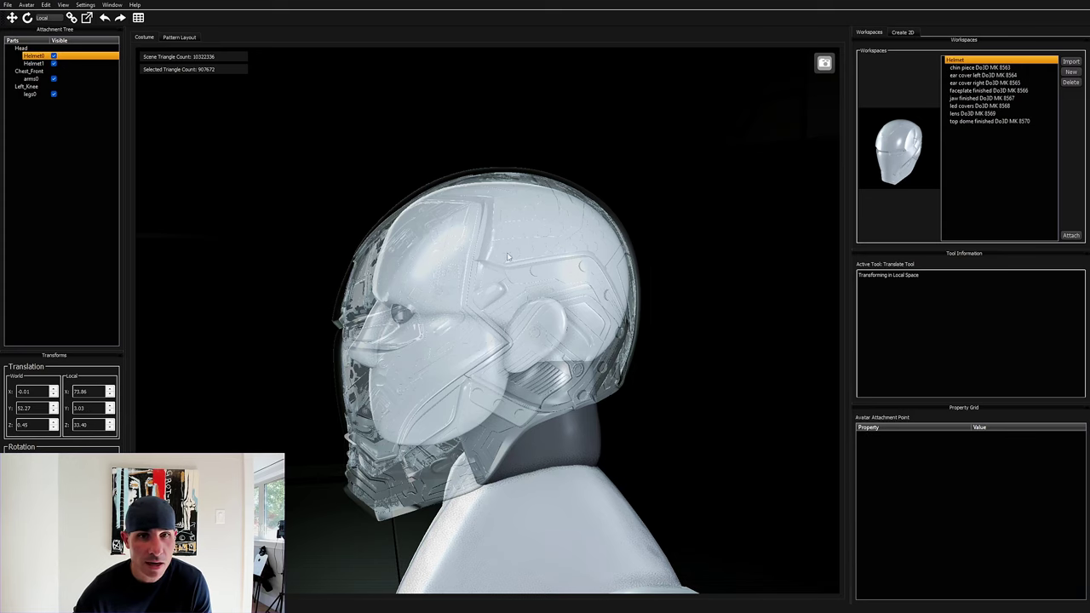
click(36, 55)
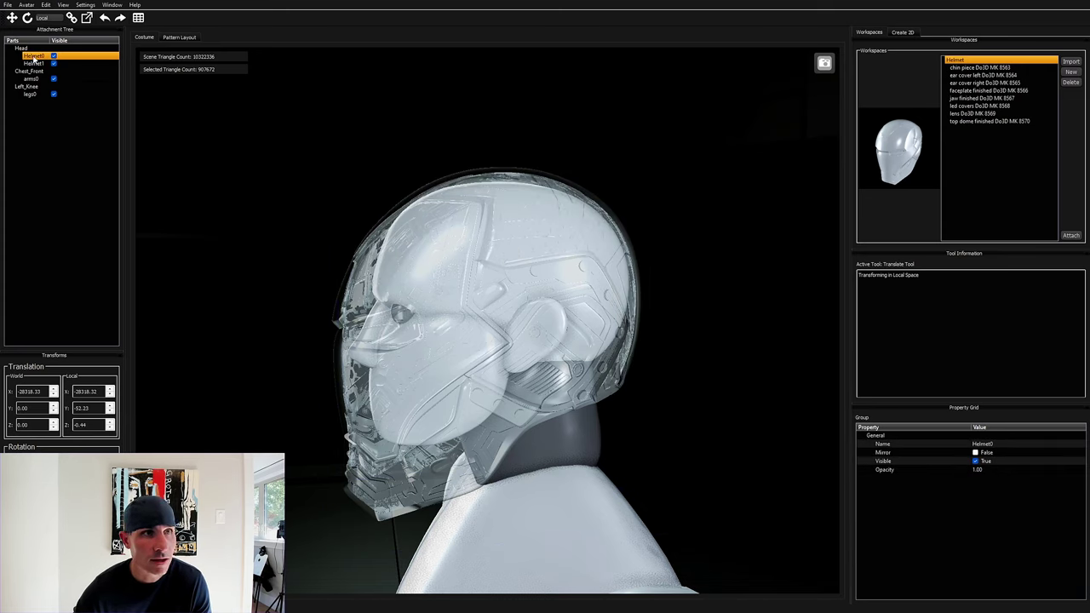
click(34, 63)
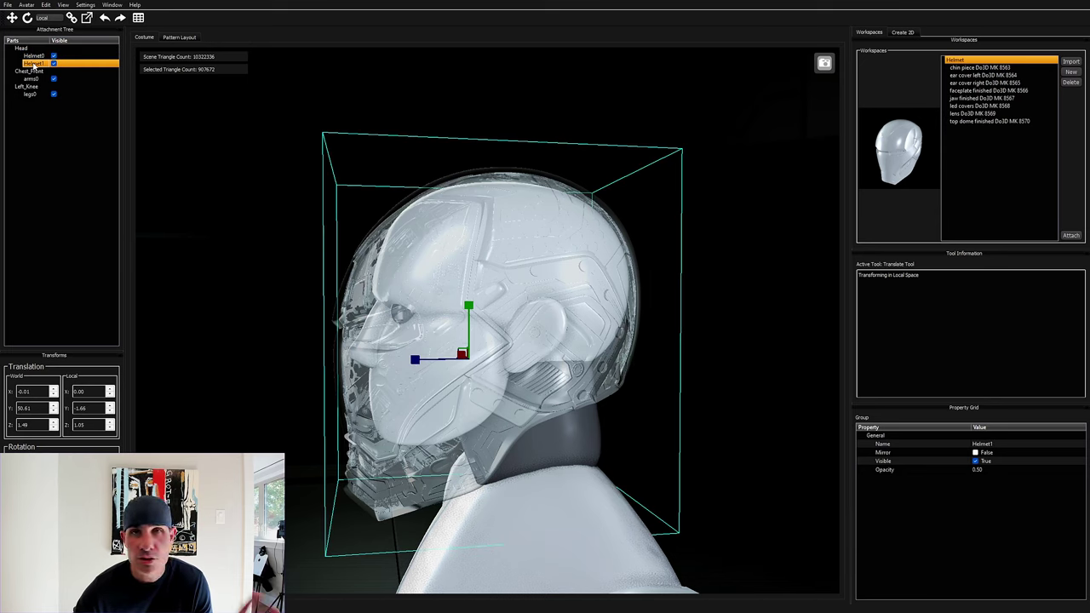
click(53, 55)
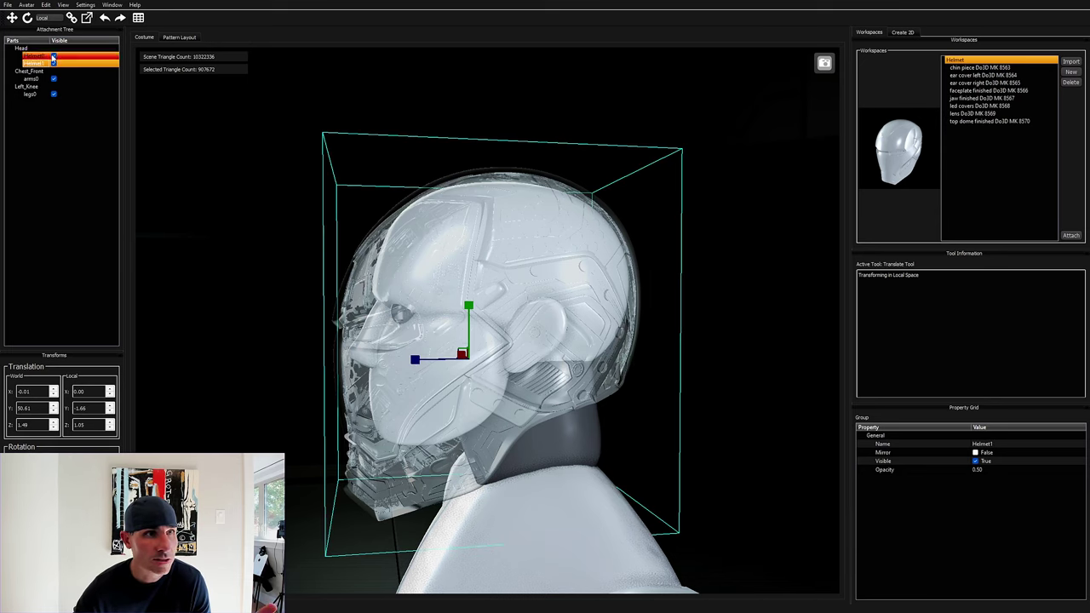